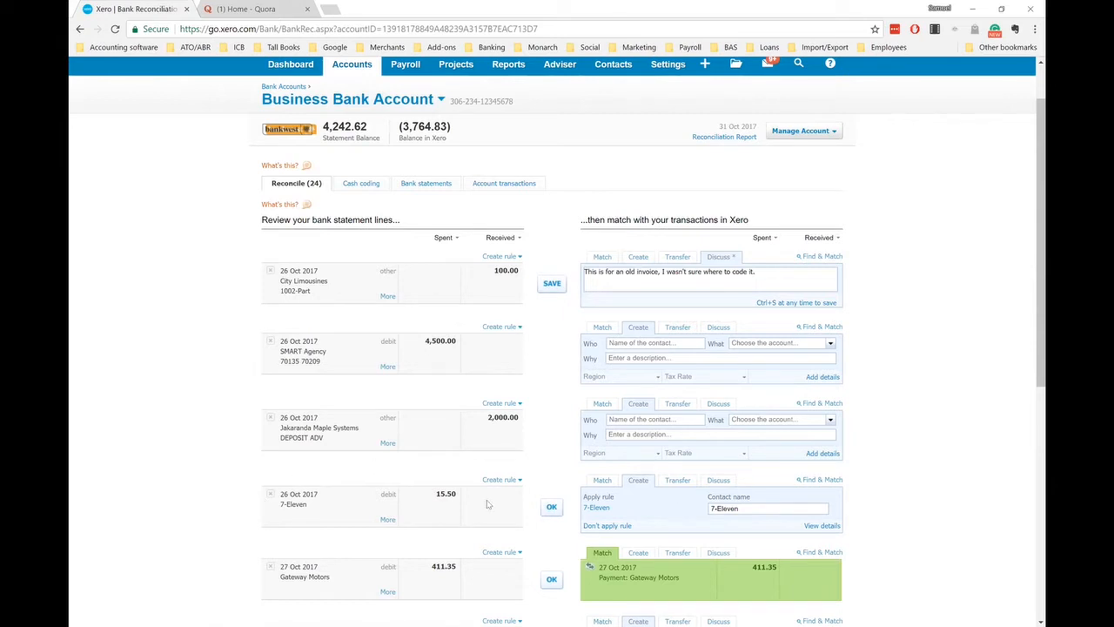
Open the 7-Eleven bank rule from its statement line and review its conditions, contact, allocation, target account and title.
click(597, 508)
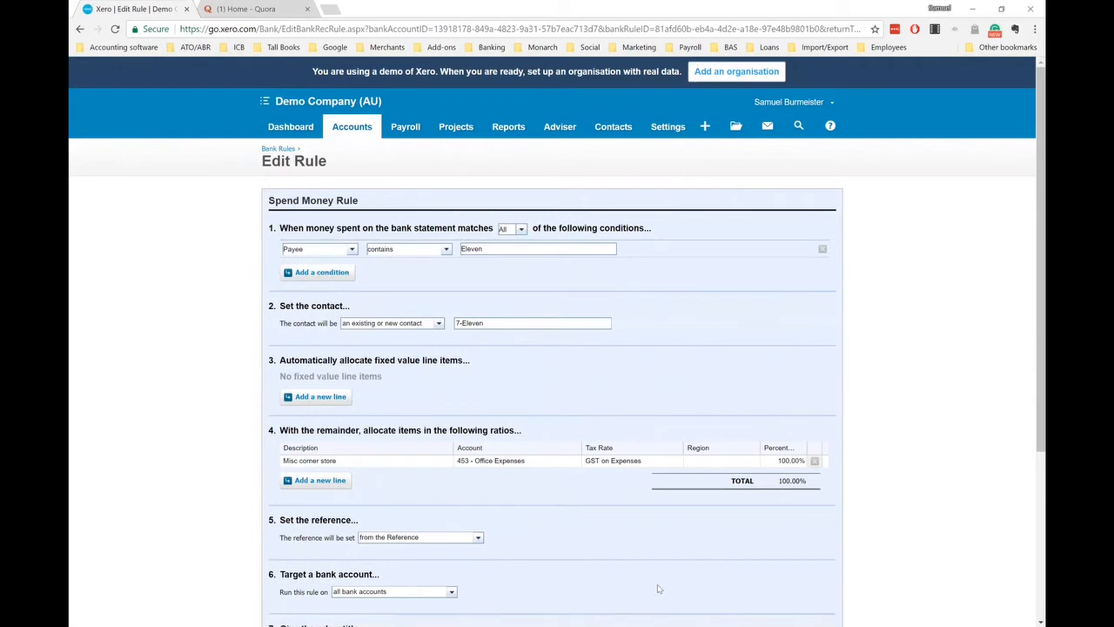
scroll(665, 280, down, 1)
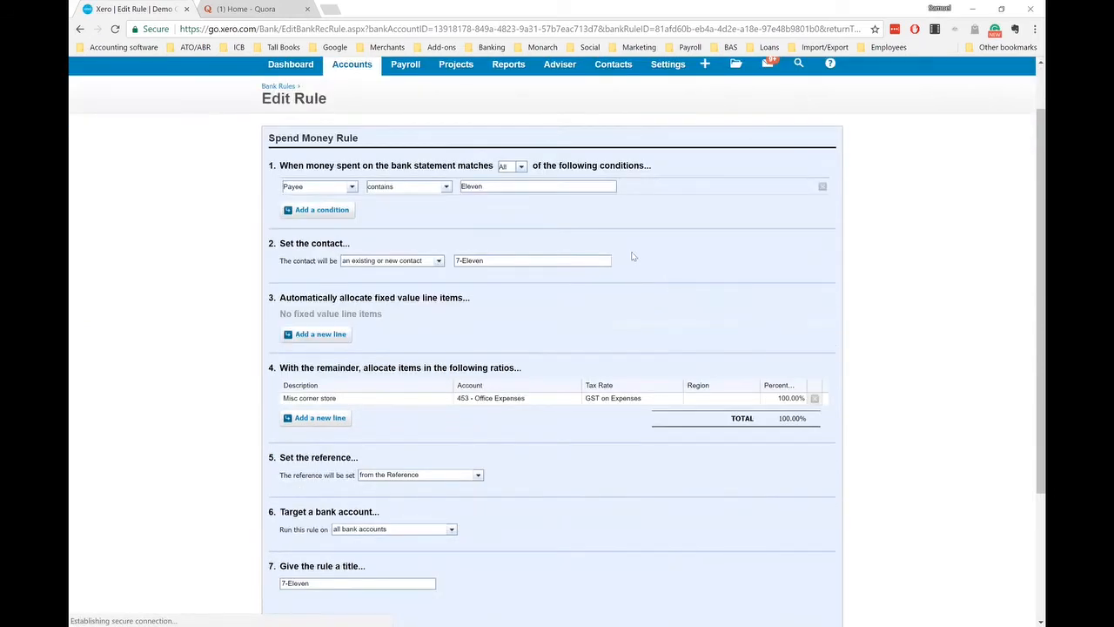
drag(269, 138, 440, 133)
click(438, 127)
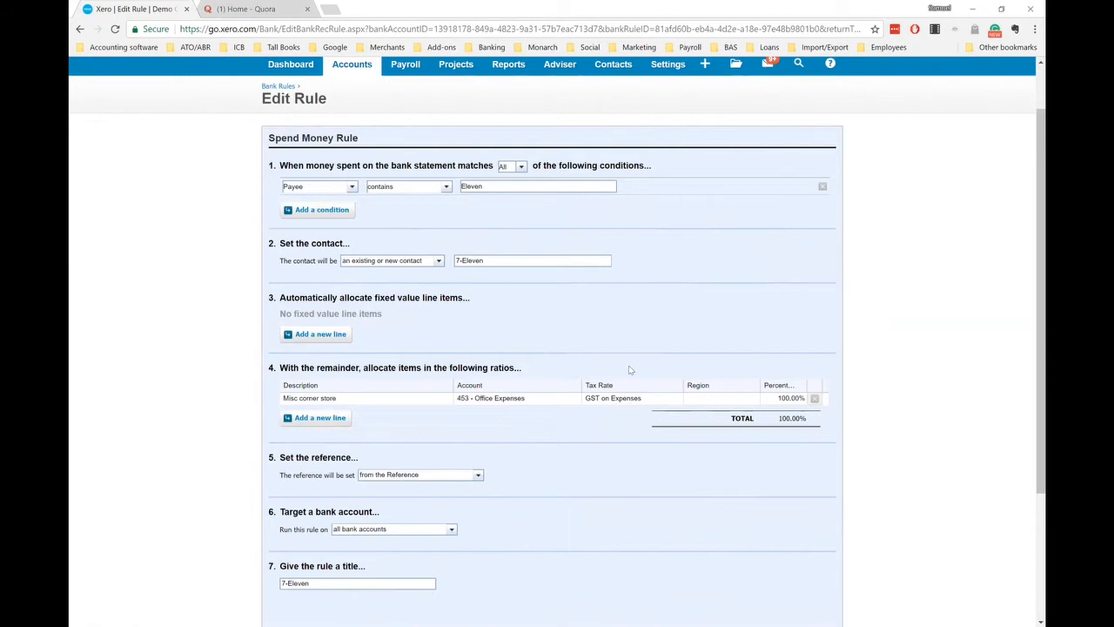
scroll(426, 475, down, 3)
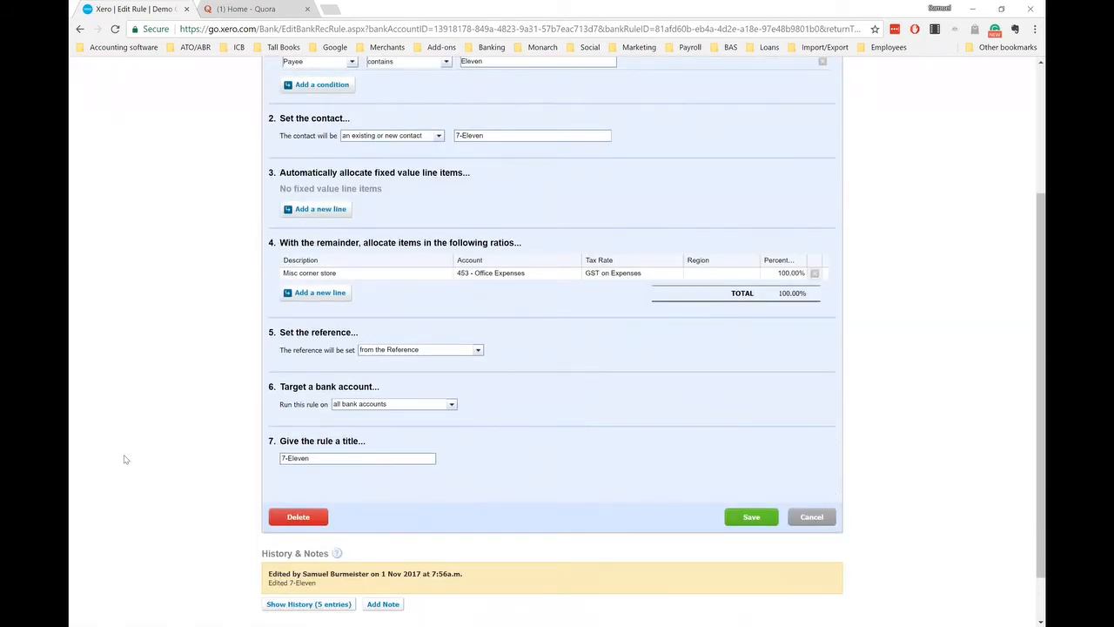
drag(319, 458, 247, 469)
click(565, 441)
scroll(654, 380, up, 5)
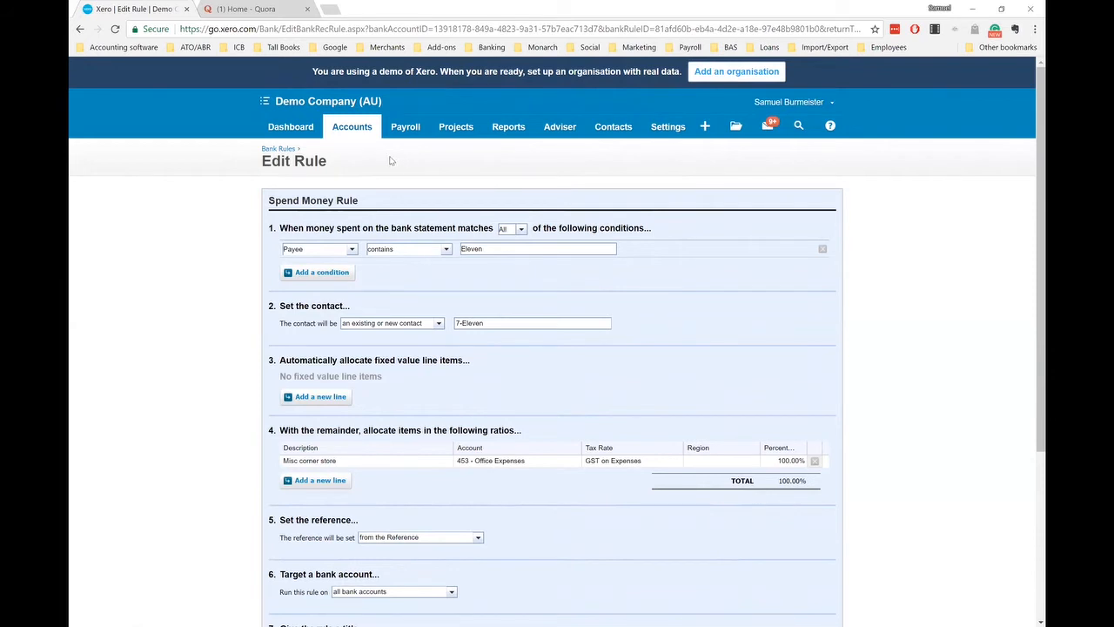
View the bank rules list from the open rule, and again through the Business Bank Account's options on the dashboard.
click(288, 151)
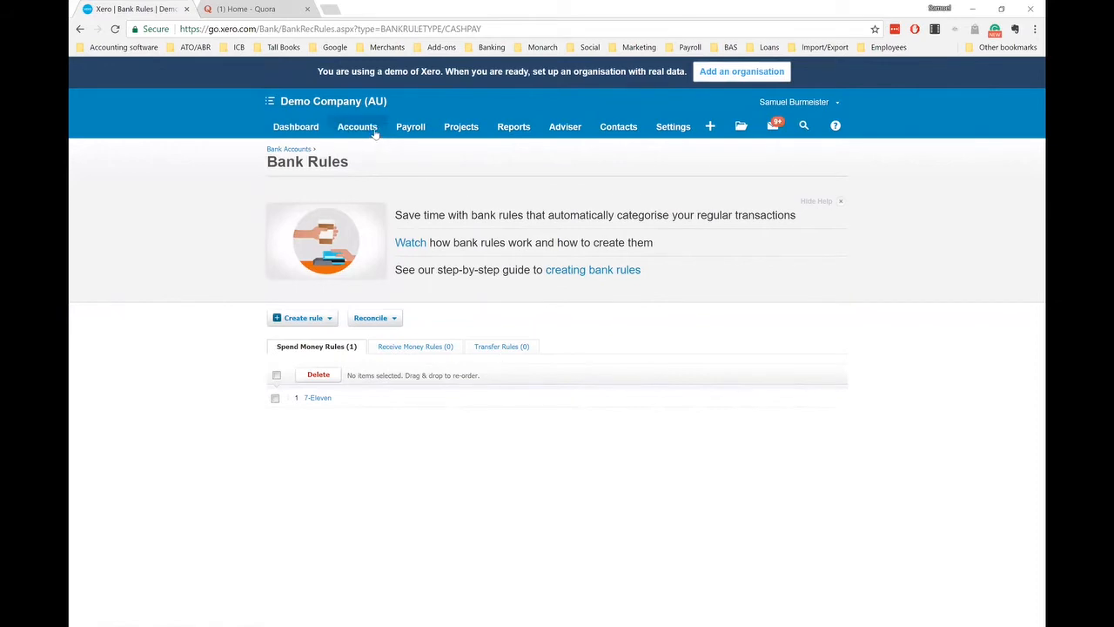
click(298, 131)
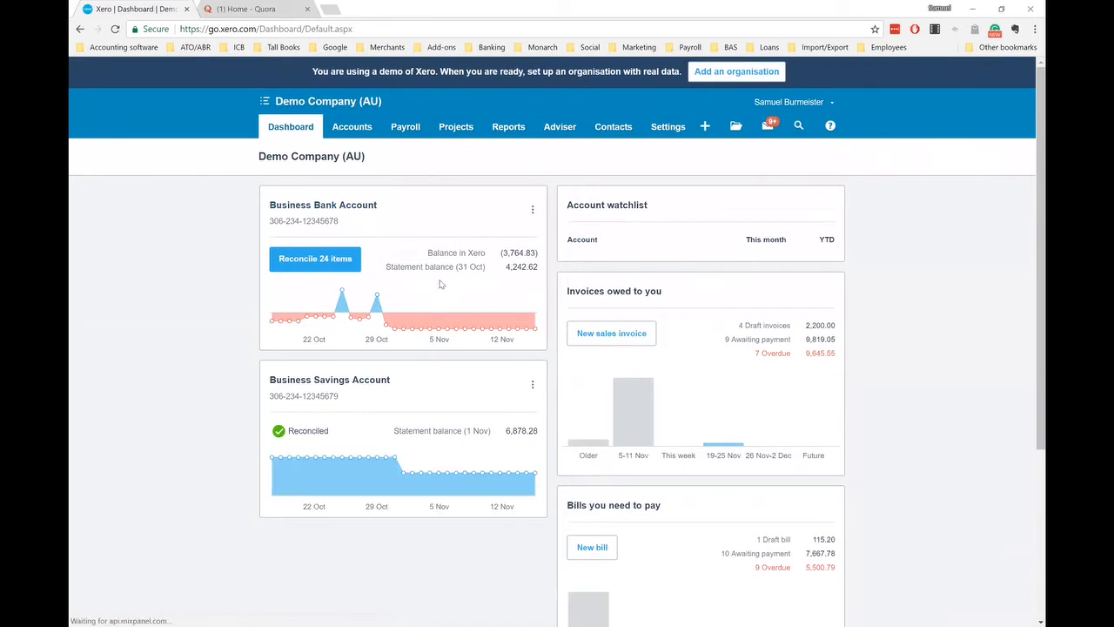
click(533, 212)
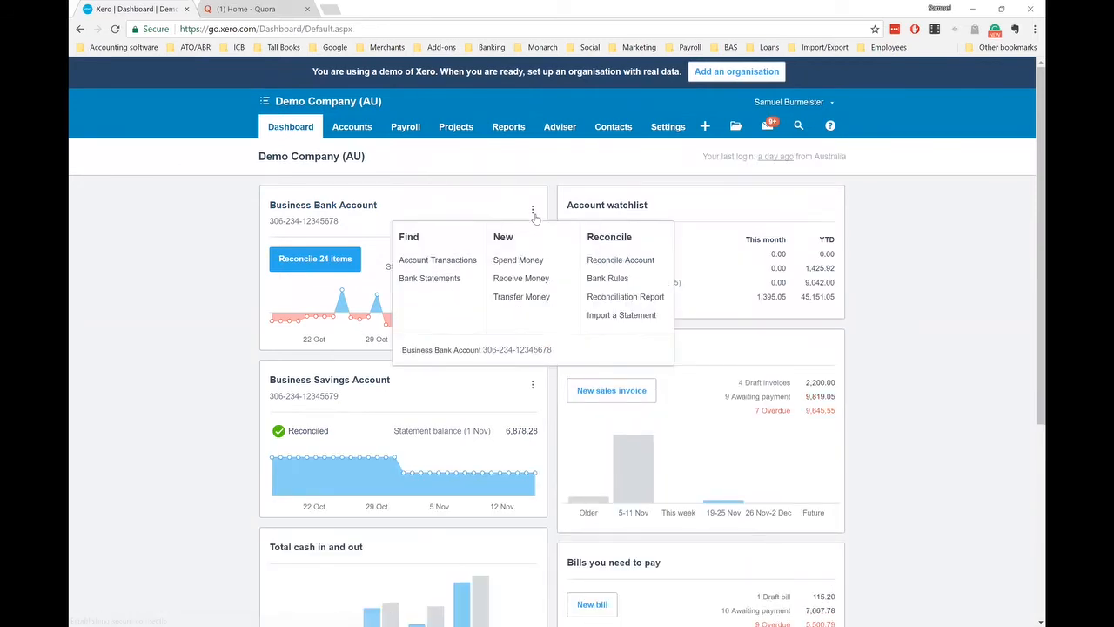
click(627, 280)
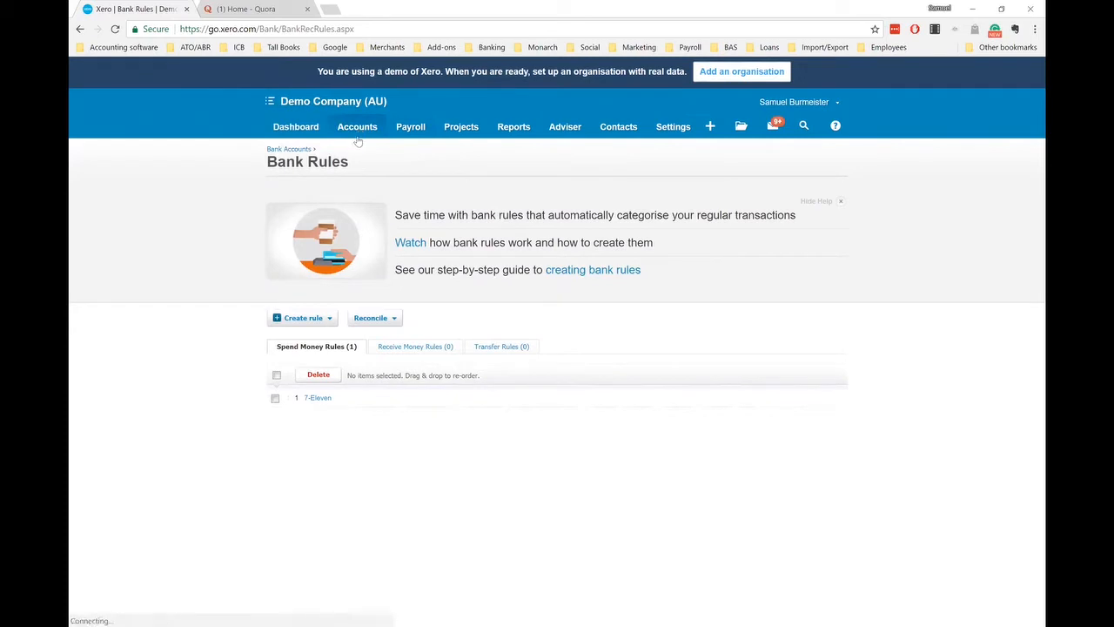
click(357, 131)
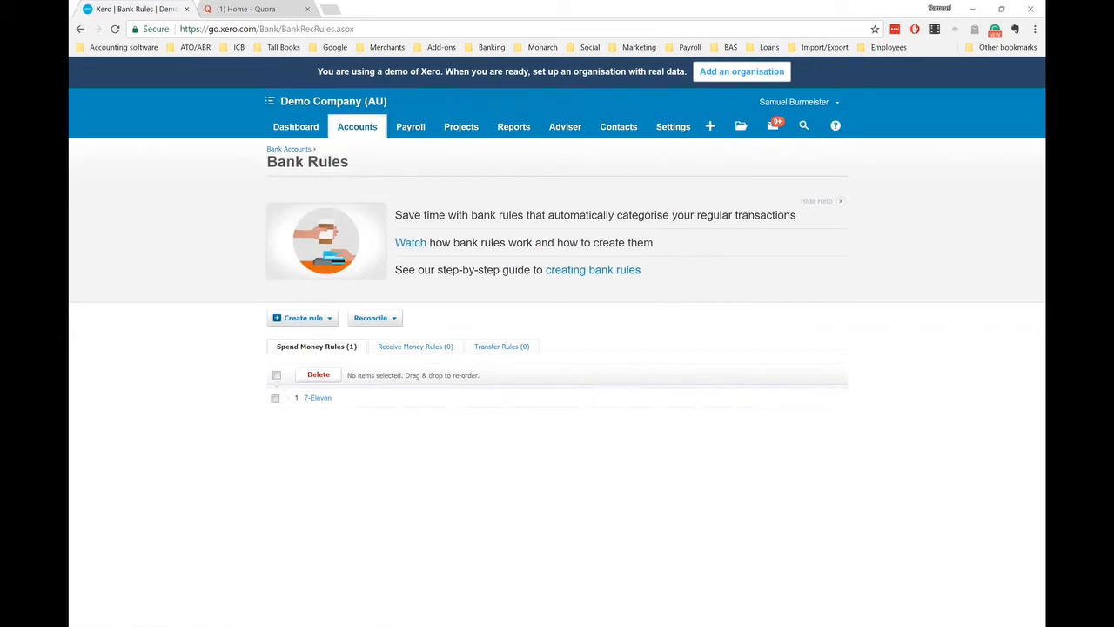
Open the Business Bank Account's reconciliation list and start a spend money rule from the Central City Parking statement line.
click(306, 126)
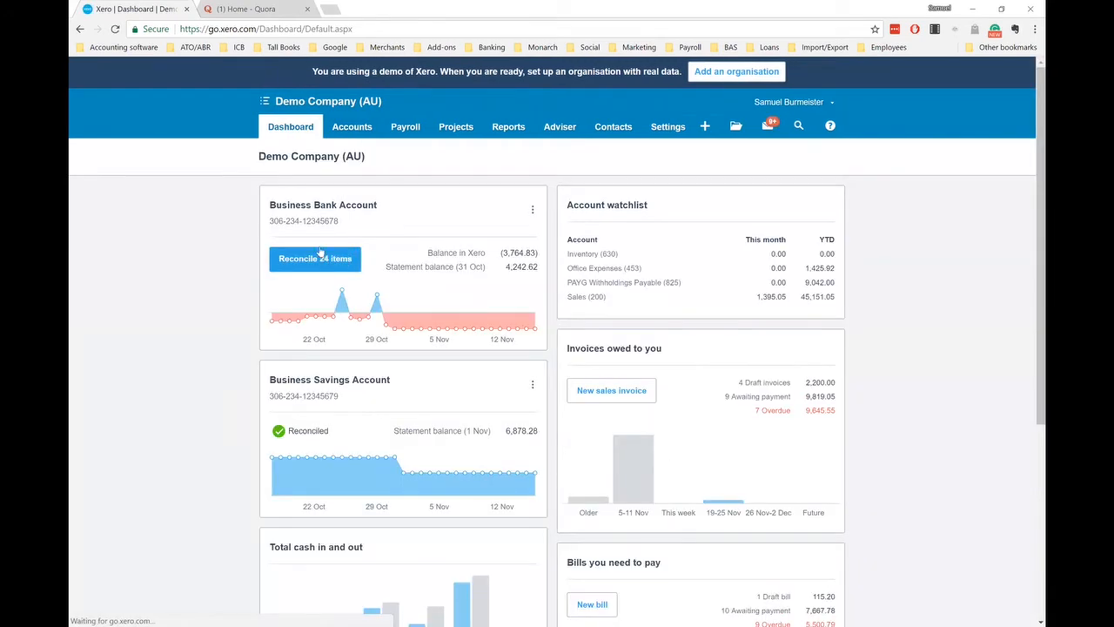
click(345, 258)
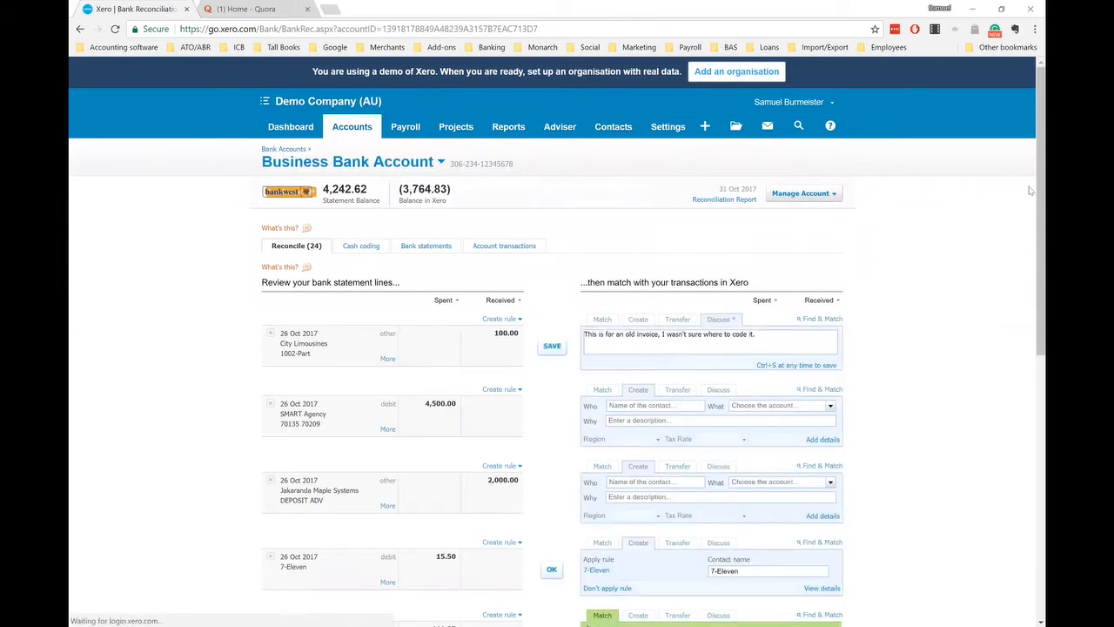
scroll(1030, 190, down, 5)
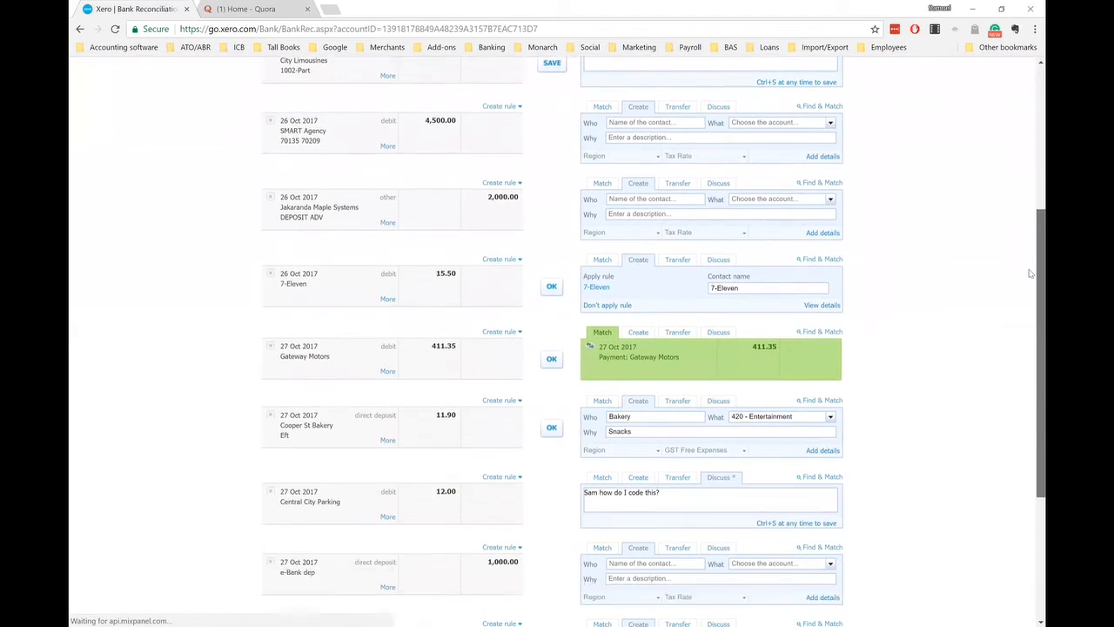
scroll(1030, 274, down, 3)
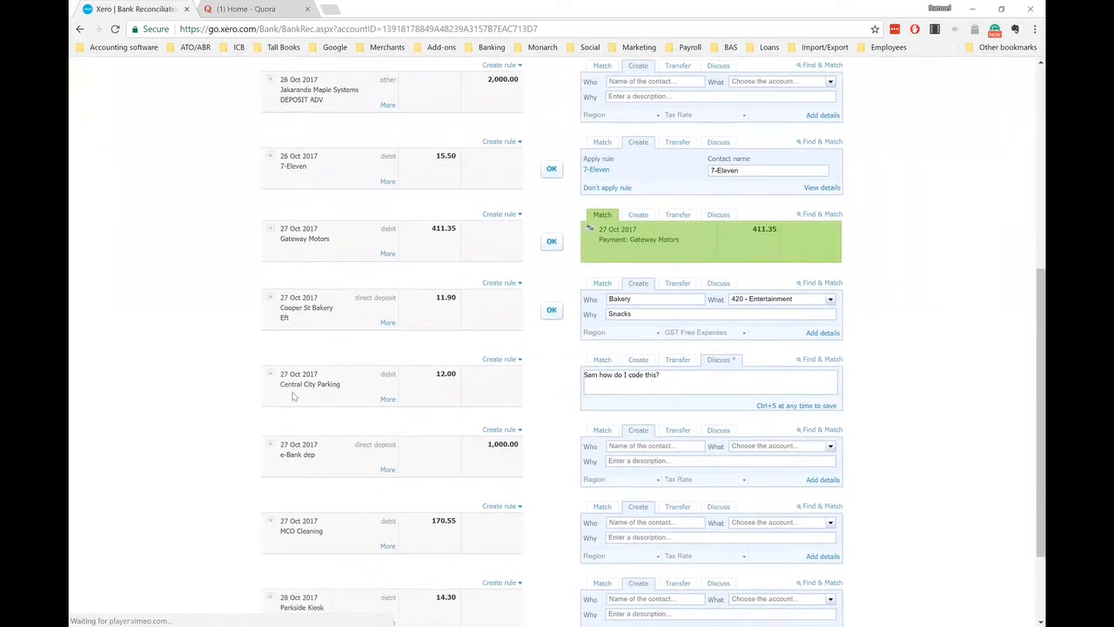
drag(281, 384, 345, 385)
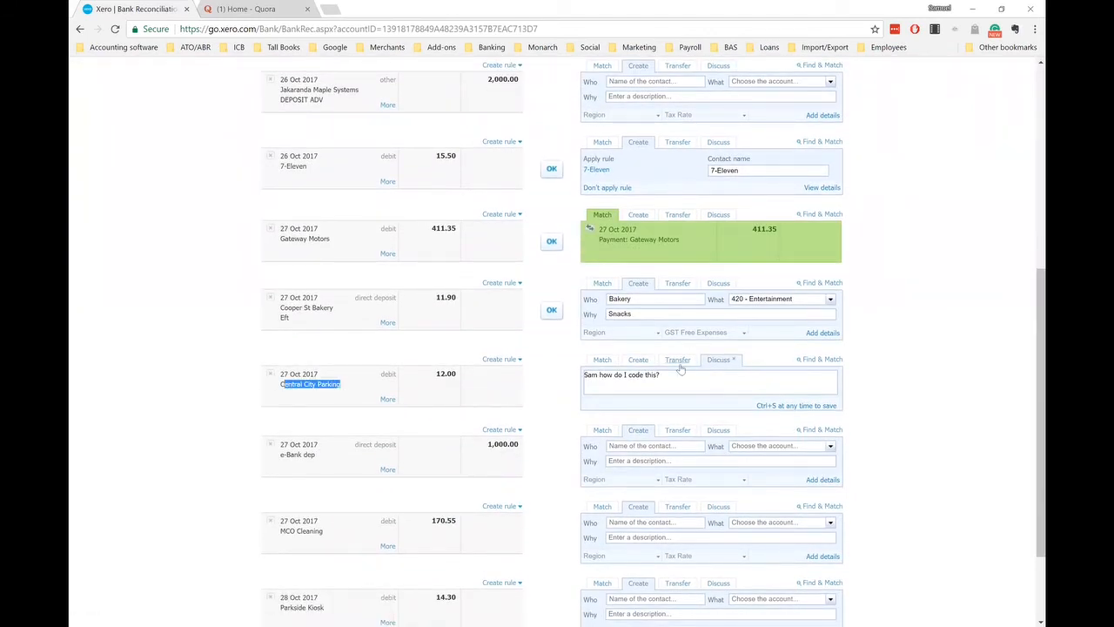
drag(584, 375, 659, 394)
click(552, 390)
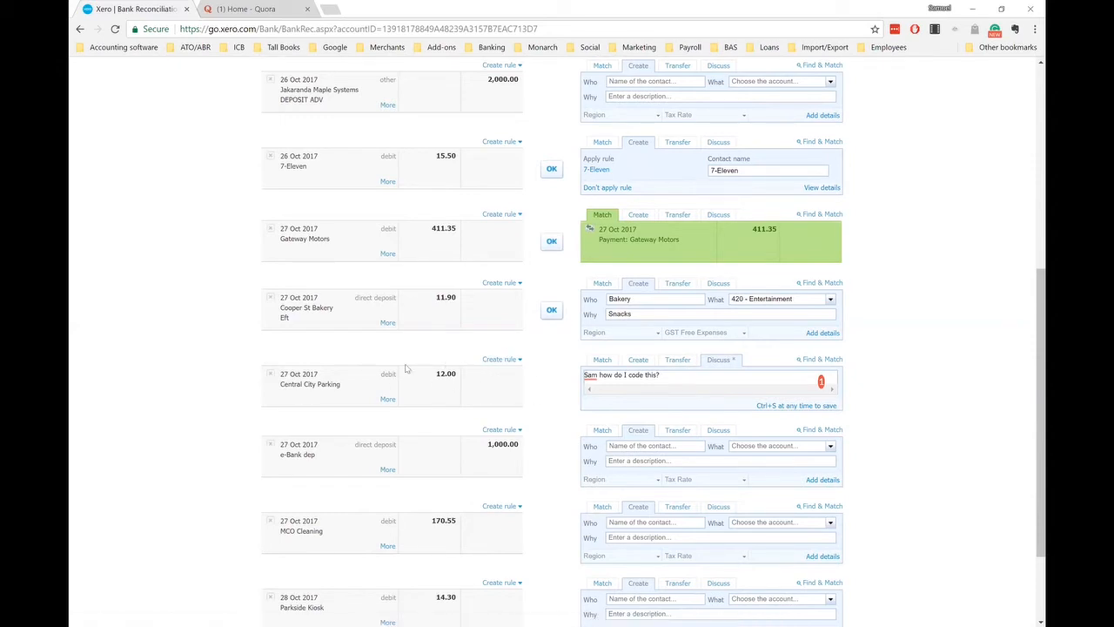
click(520, 360)
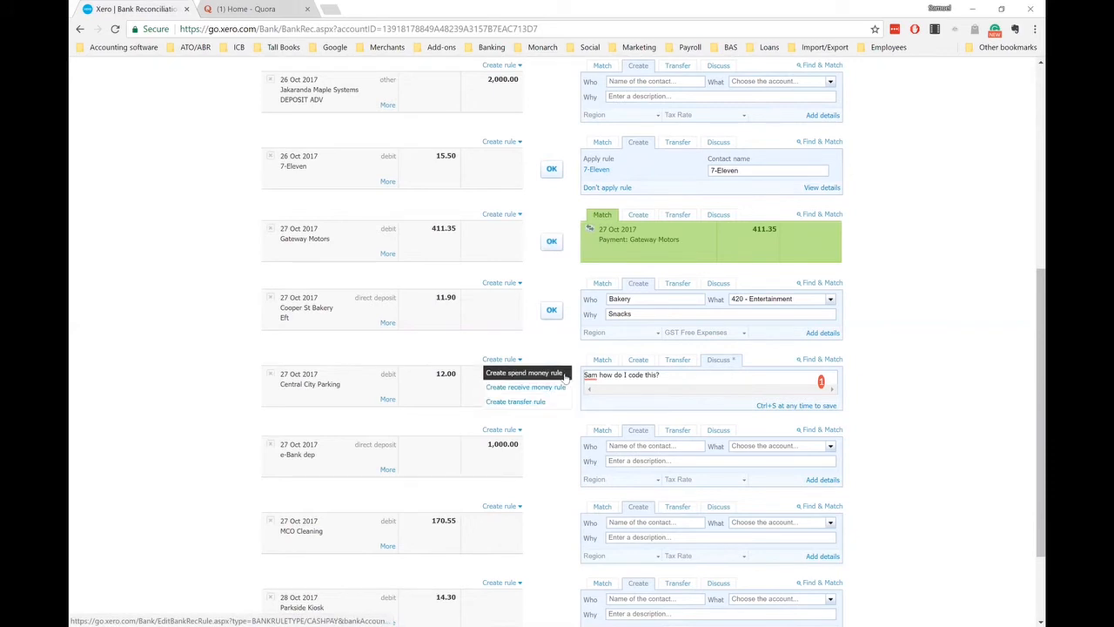
click(521, 374)
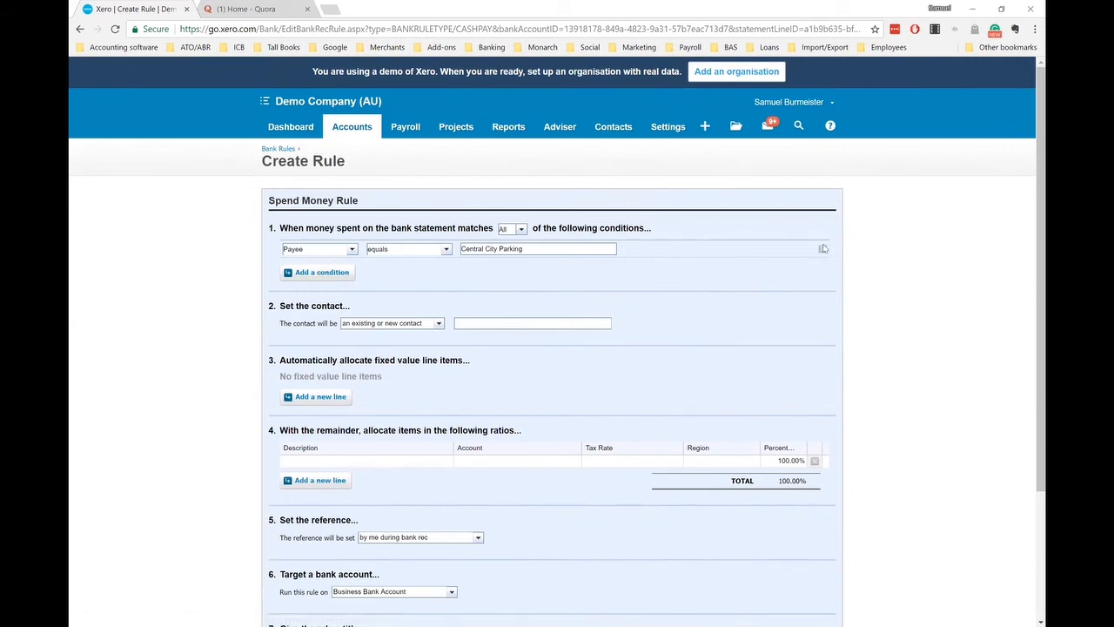
Set the rule's condition to match when any text field contains Parking.
click(352, 250)
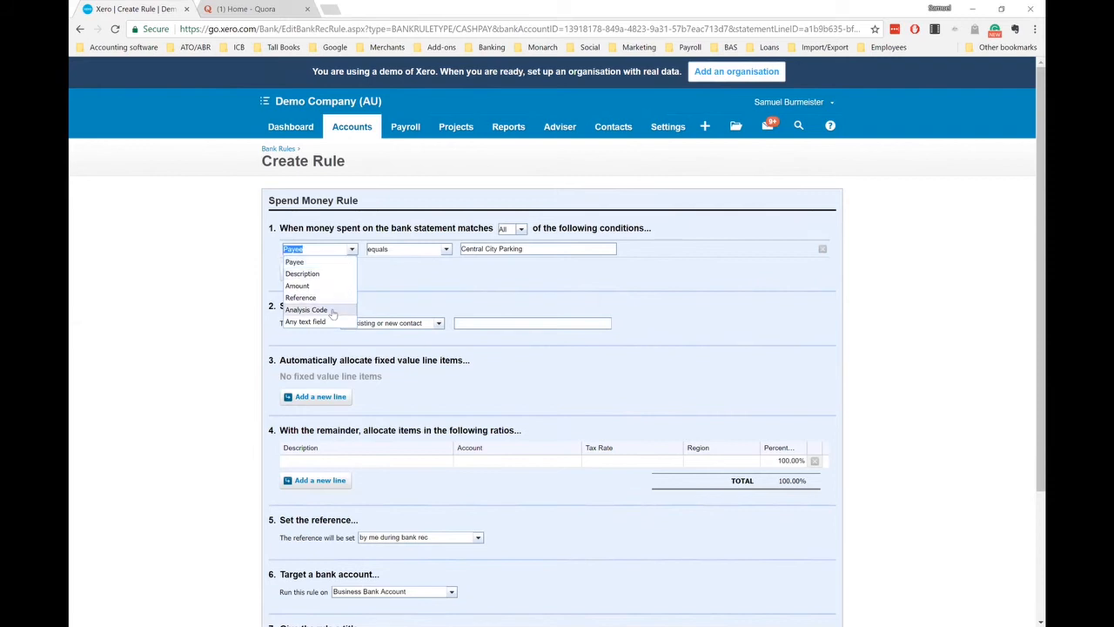
click(307, 322)
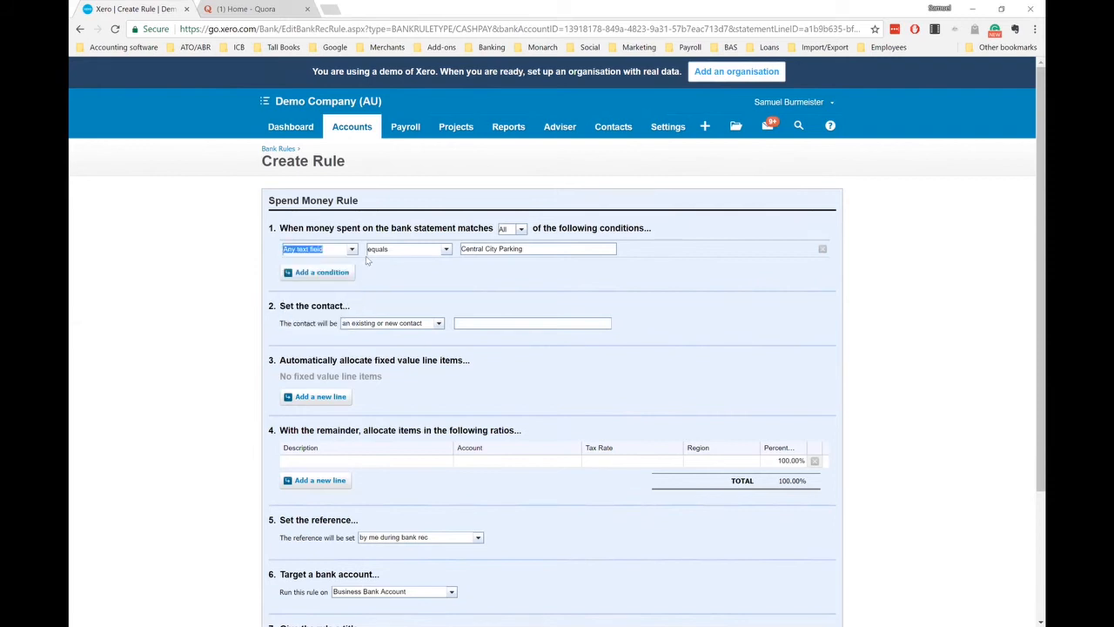
click(444, 250)
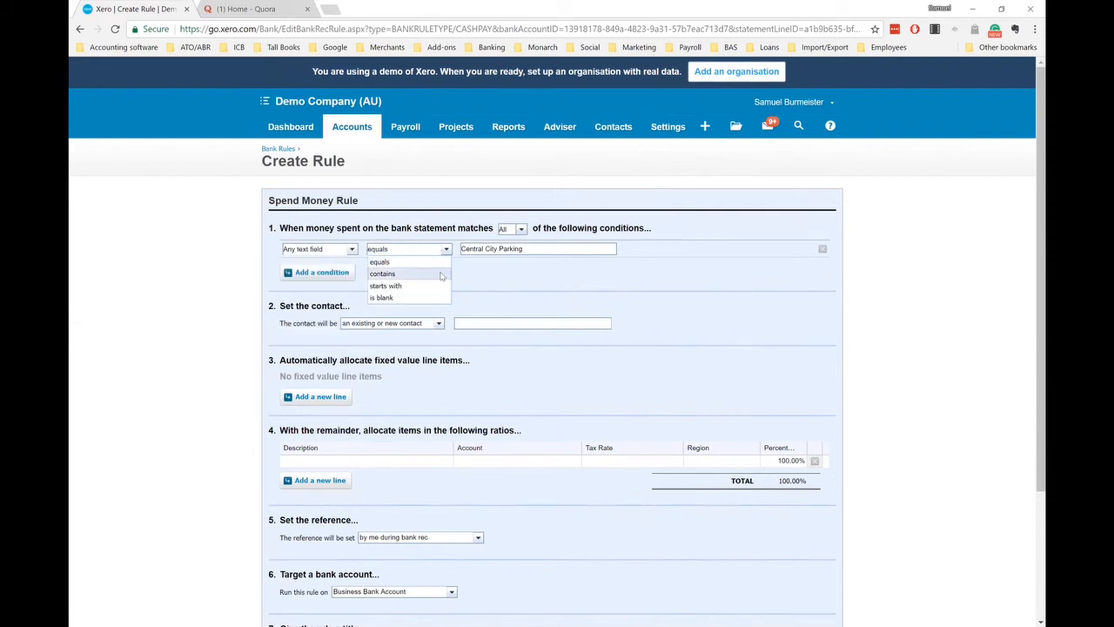
click(441, 277)
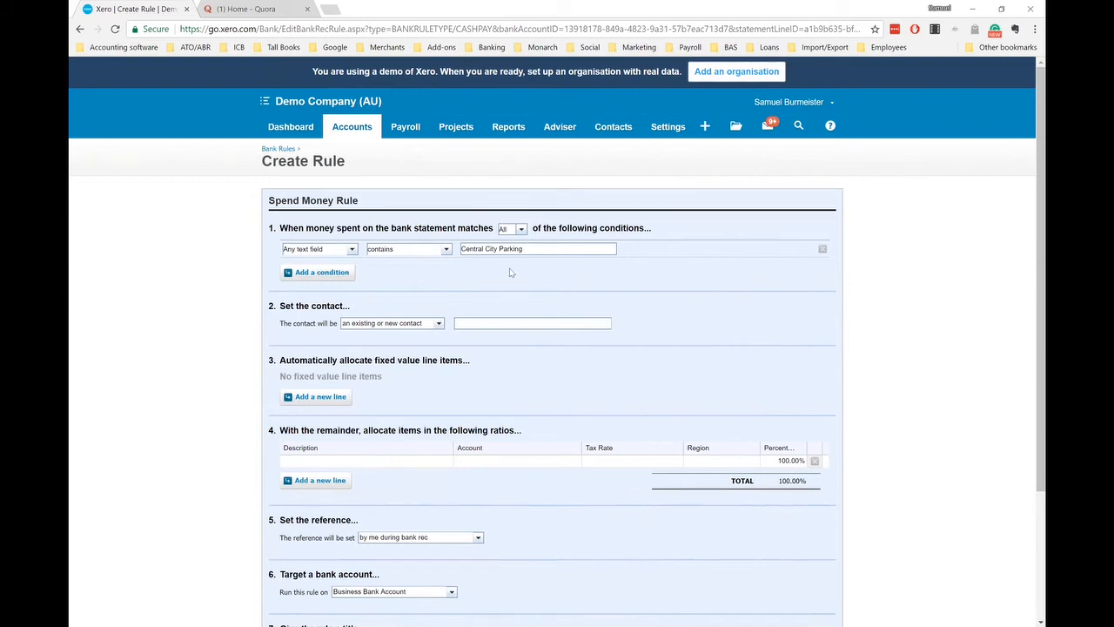
key(shift+Home)
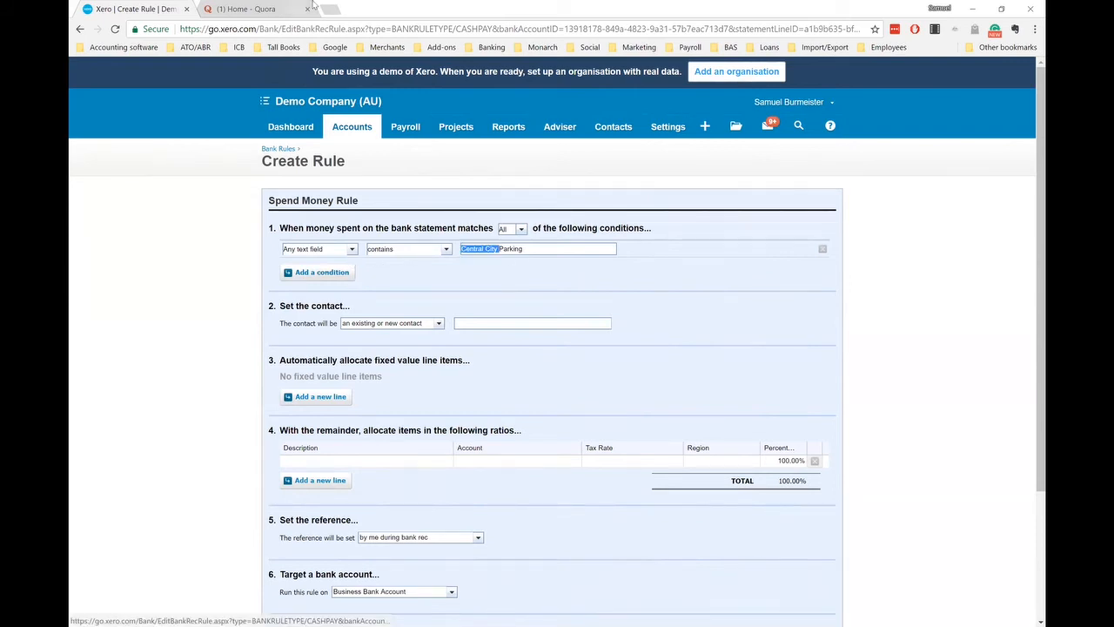
key(BackSpace)
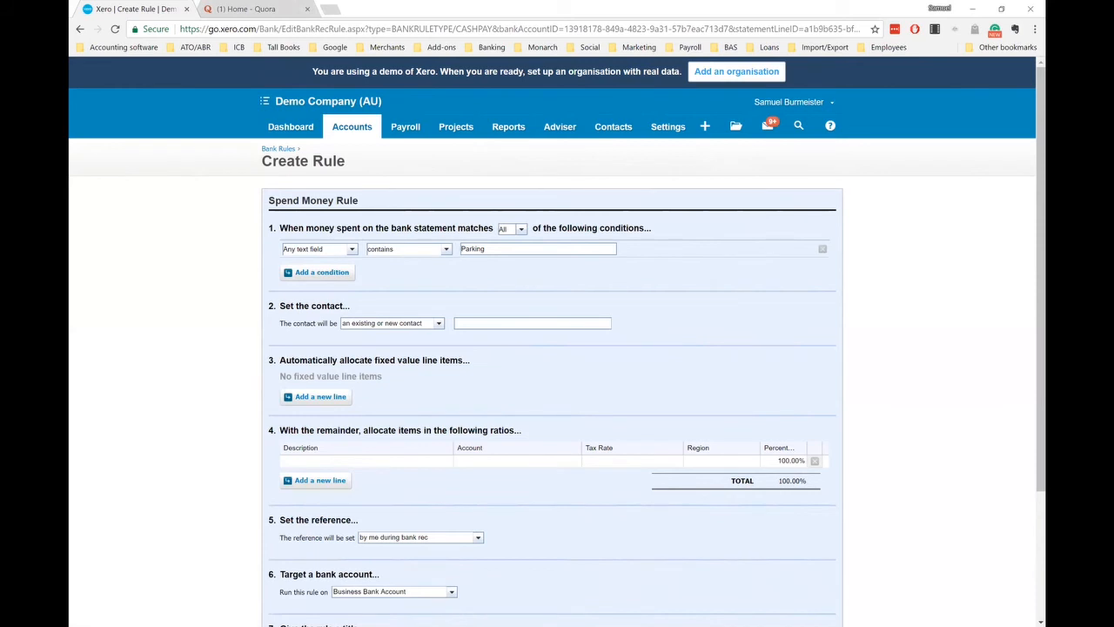
Set the rule's contact to Parking and allocate the remainder as Parking Fee to account 495 - Parking Fees.
click(515, 323)
text(Parking)
click(390, 468)
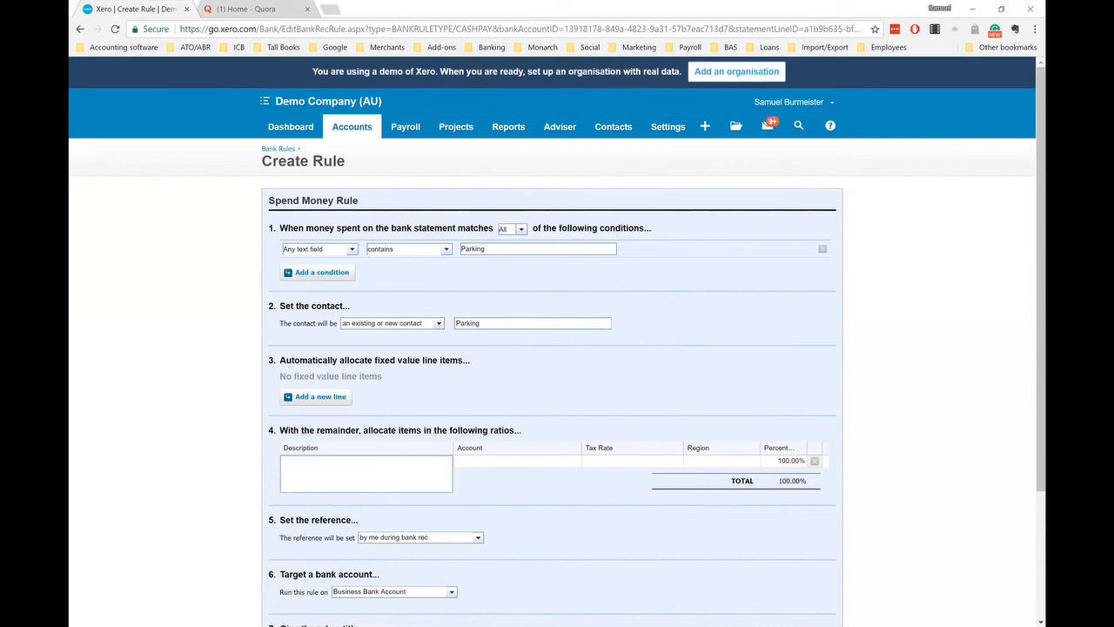
text(Parking Fee)
key(Tab)
text(park)
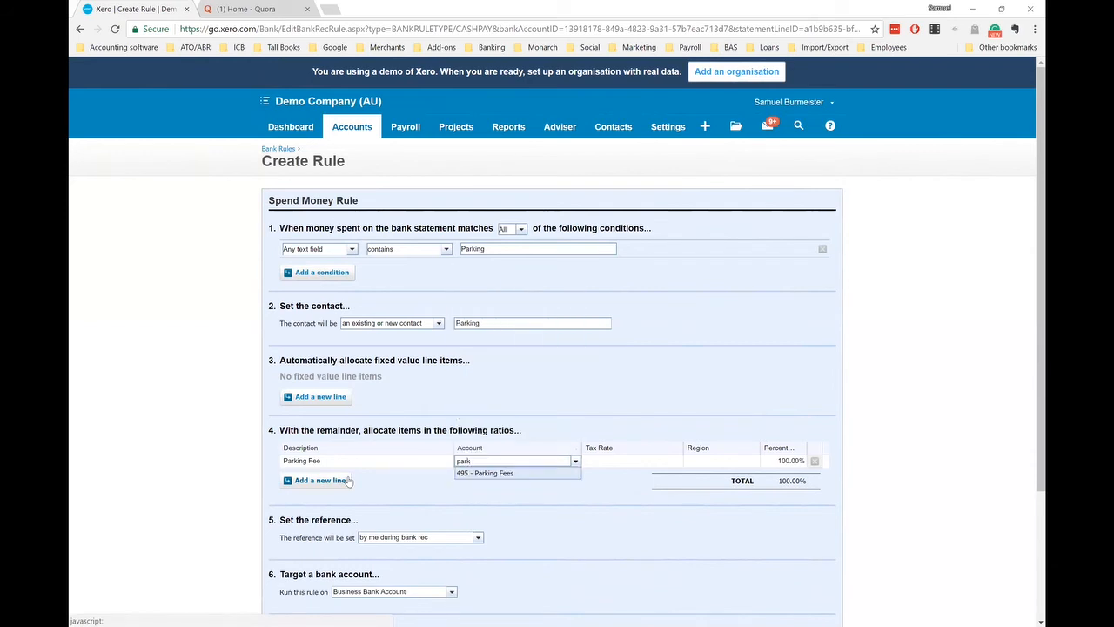
key(Tab)
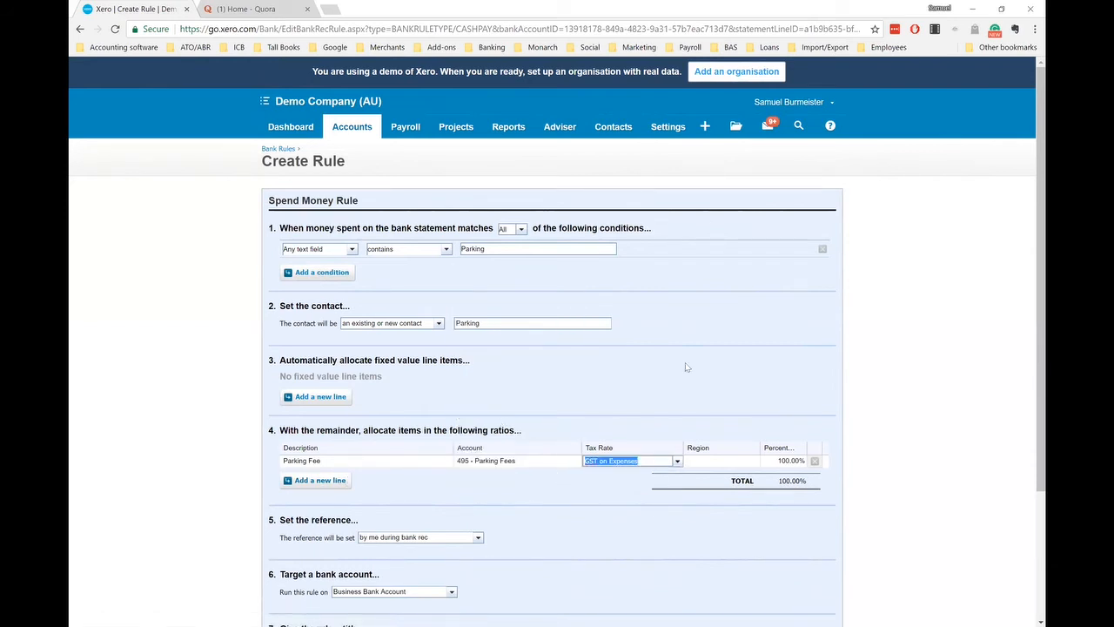
click(772, 400)
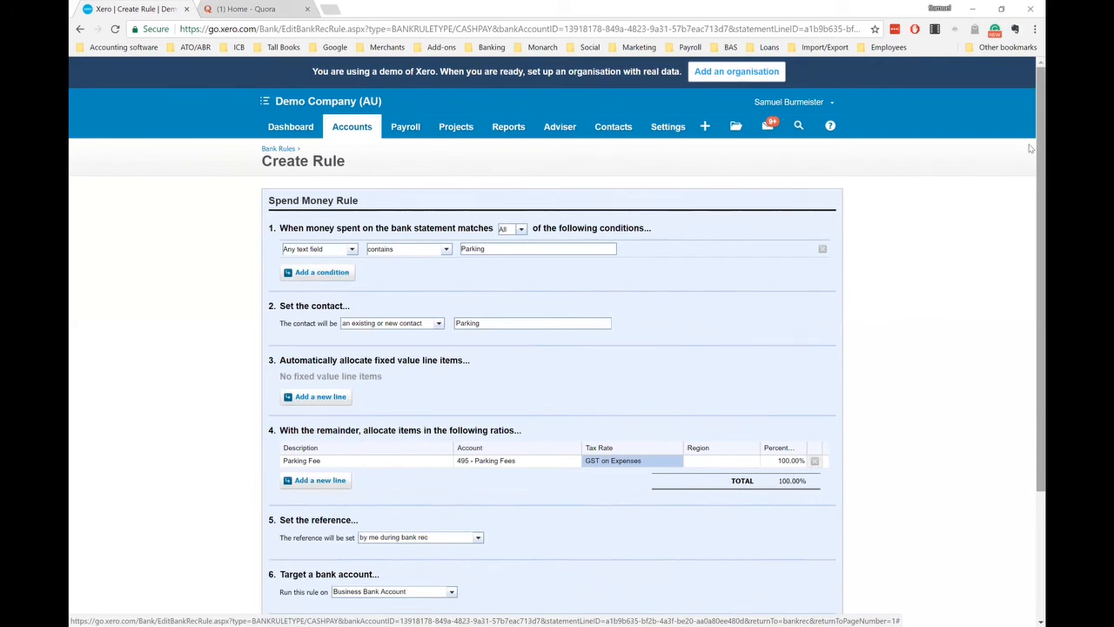
Keep Business Bank Account as the rule's target, title the rule Parking fees and save it.
scroll(1030, 215, down, 1)
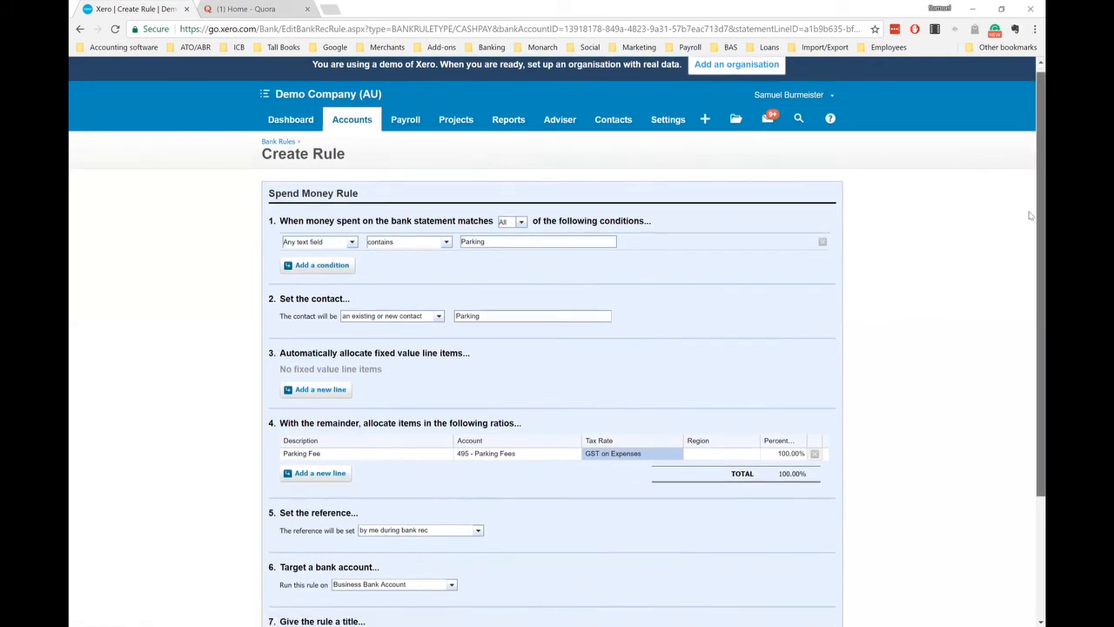
scroll(1031, 240, down, 3)
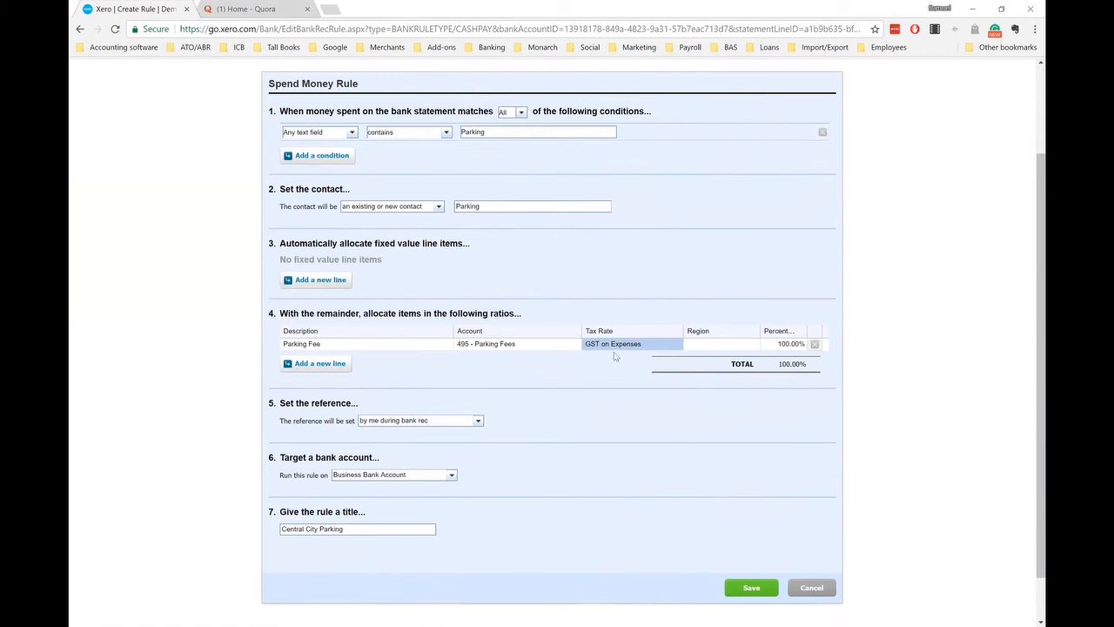
click(449, 477)
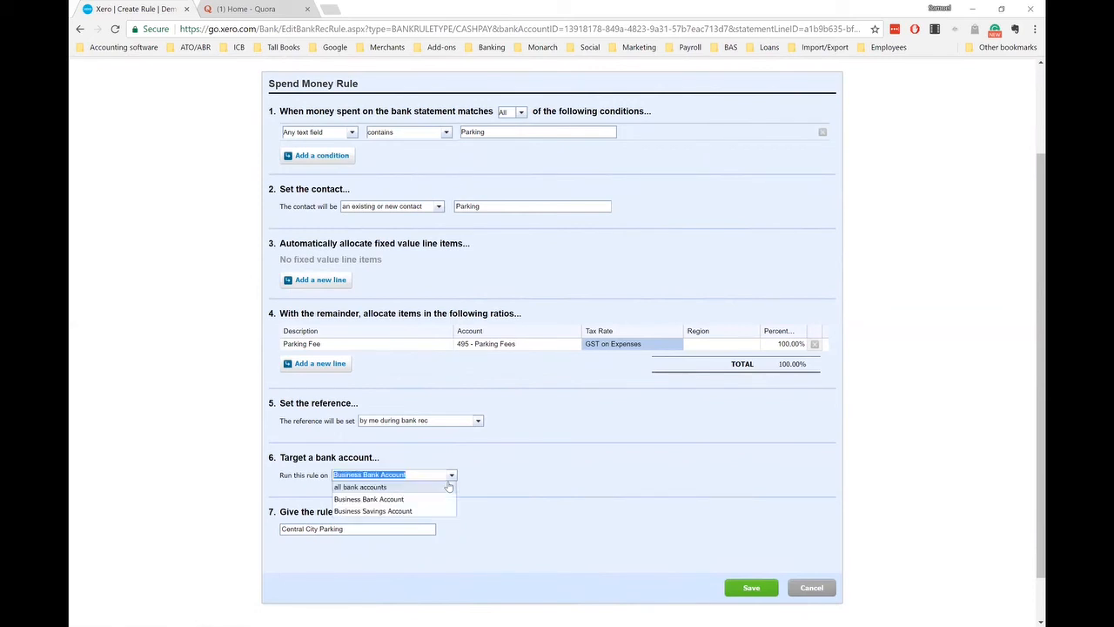
click(502, 495)
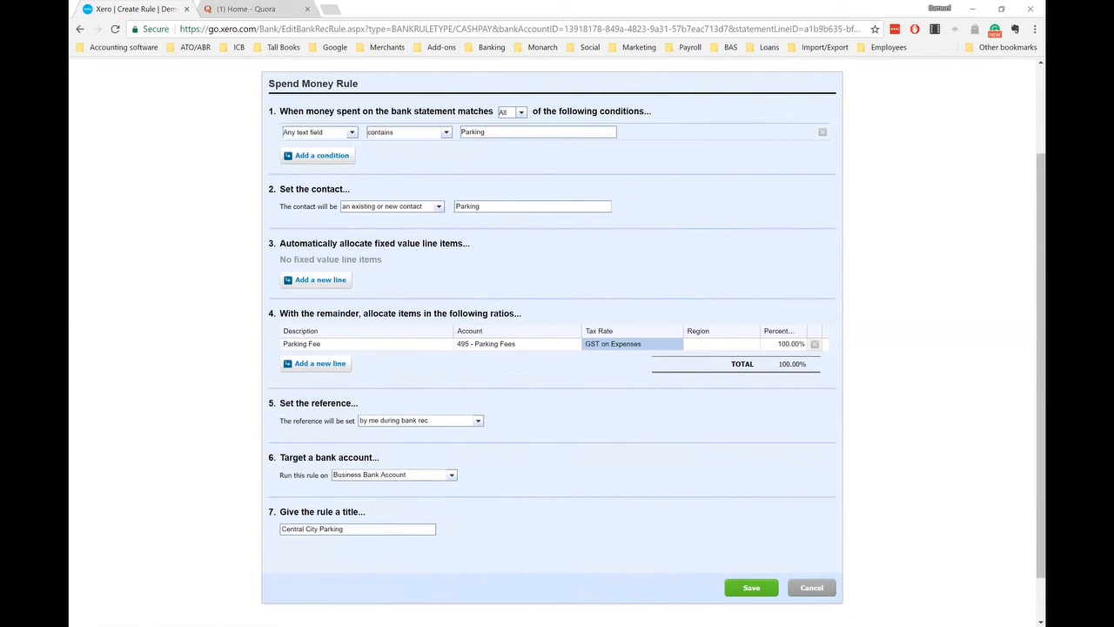
drag(348, 529, 256, 527)
text(Parking fees)
click(746, 586)
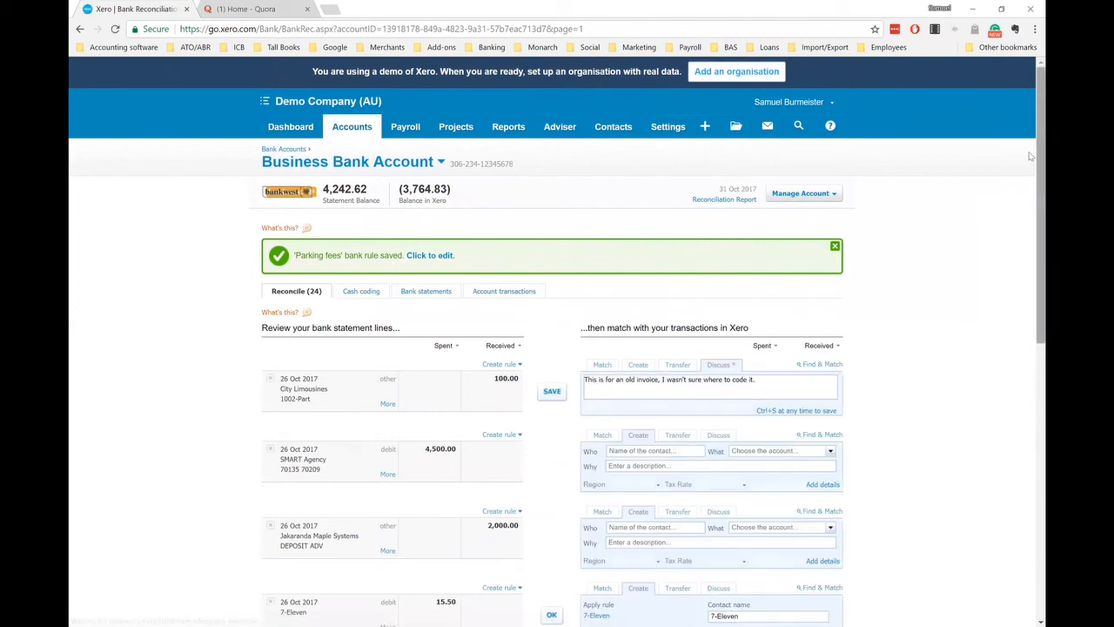
Reconcile the 27 Oct and 28 Oct Central City Parking statement lines using the Parking fees rule.
scroll(1030, 200, down, 2)
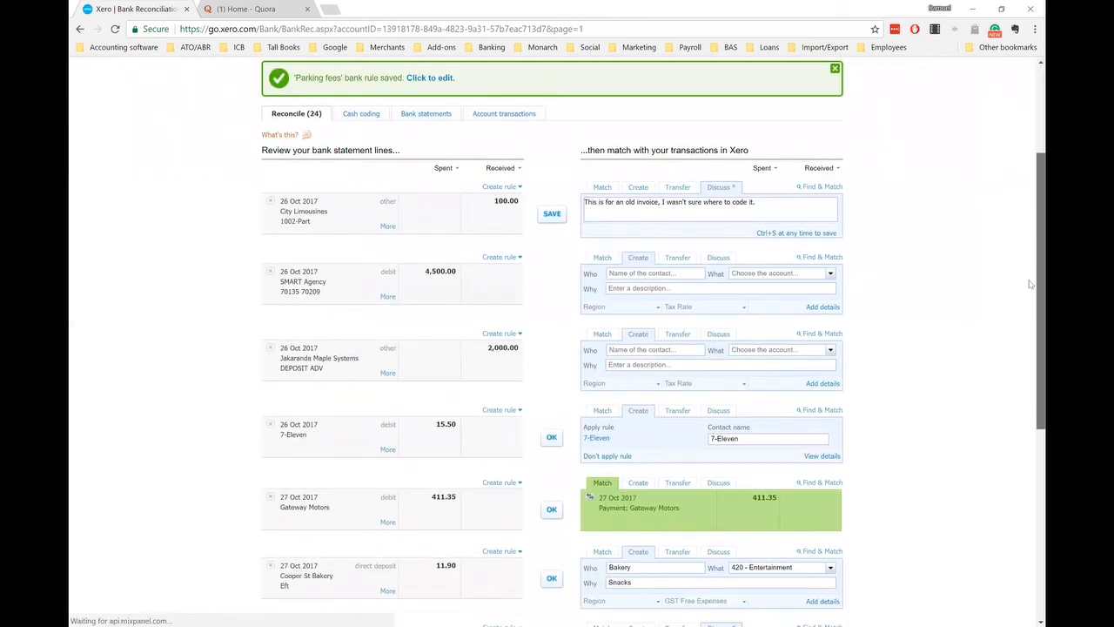
scroll(1030, 283, down, 3)
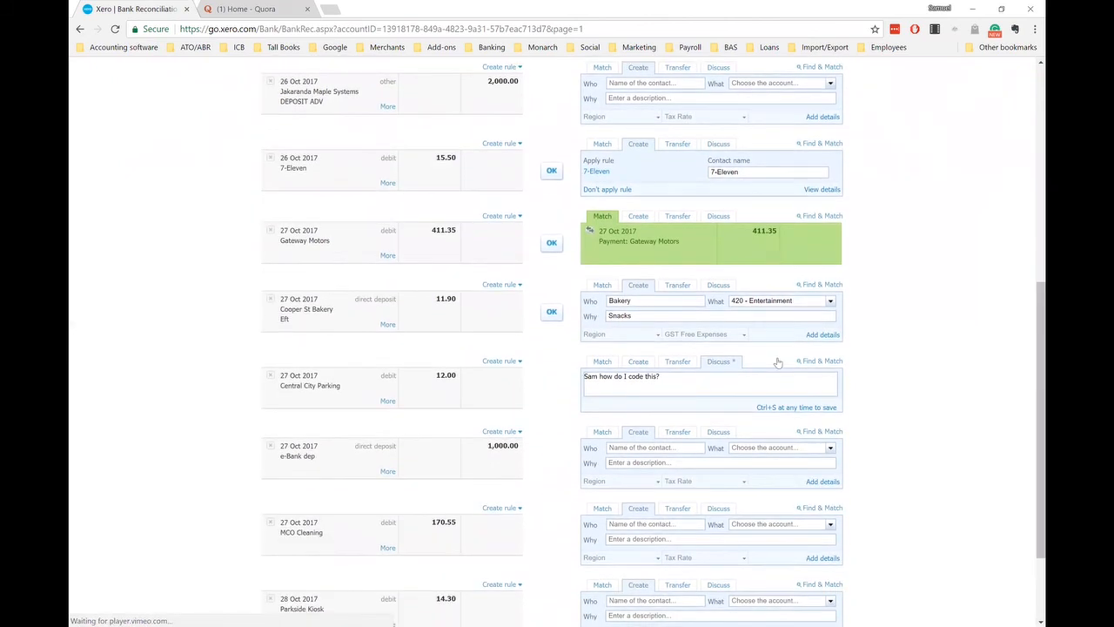
click(644, 364)
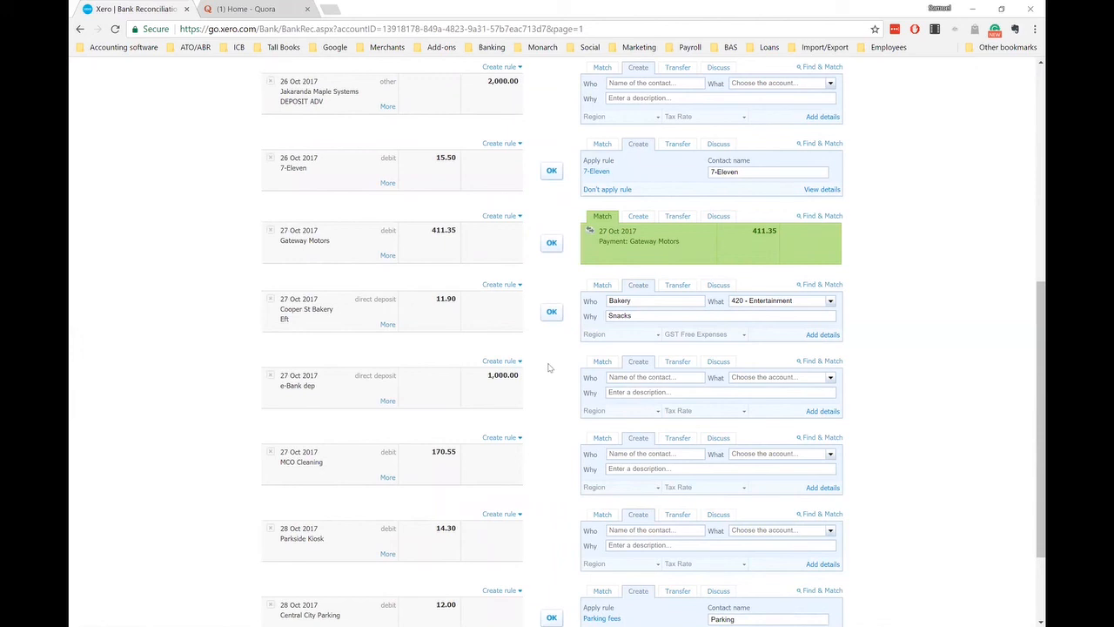
scroll(720, 275, down, 2)
scroll(653, 339, down, 2)
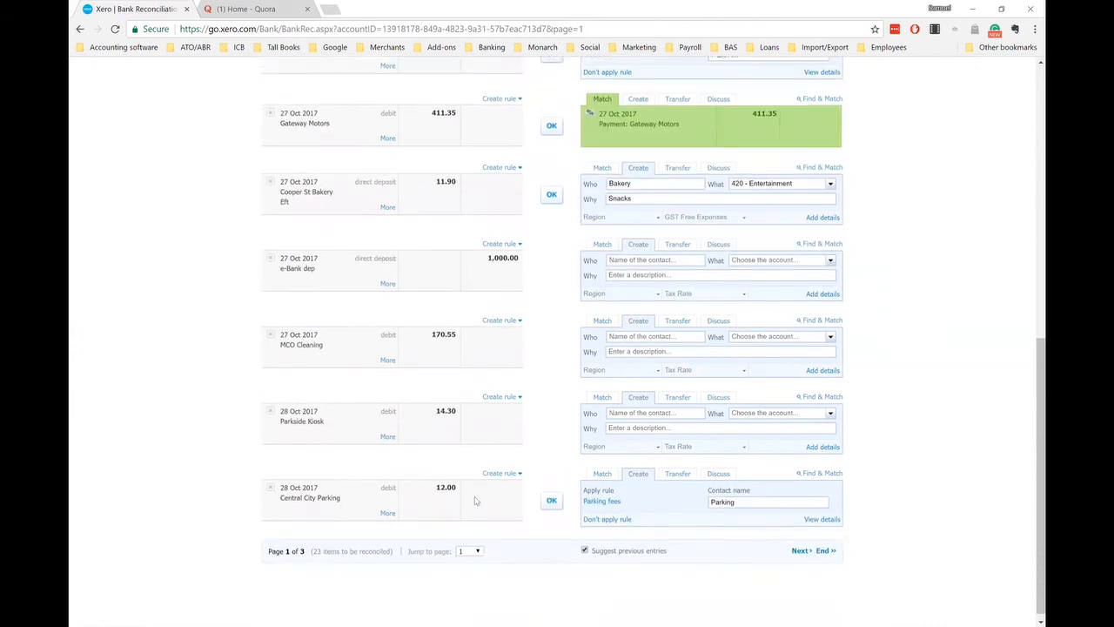
drag(279, 491, 344, 471)
click(552, 493)
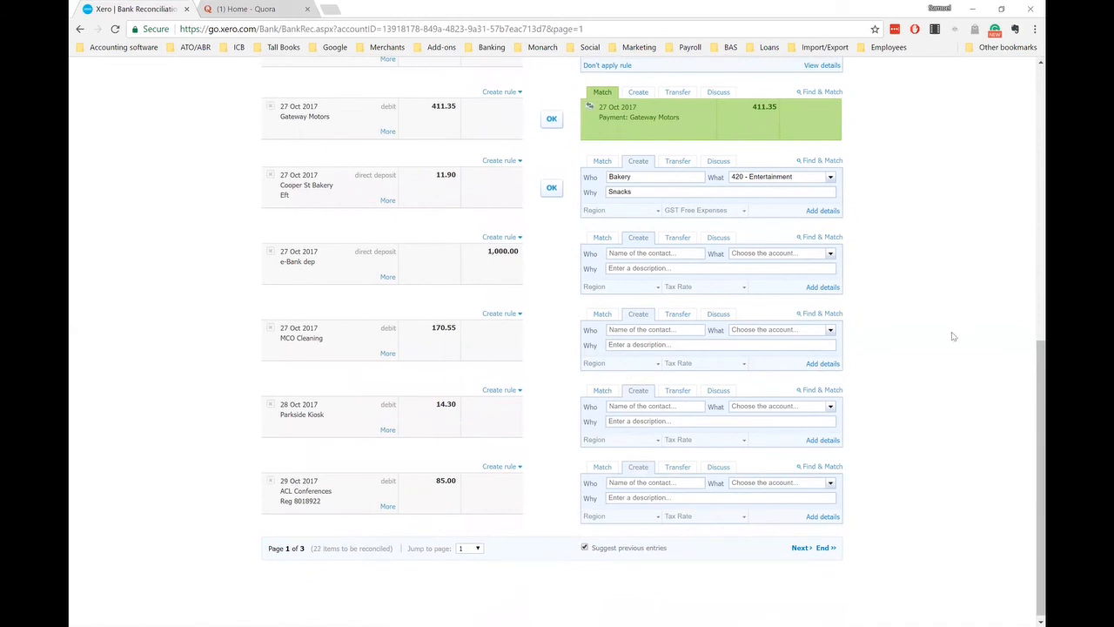
Return to the dashboard, open the Business Bank Account's bank rules and locate the Parking fees spend money rule.
scroll(1030, 447, down, 1)
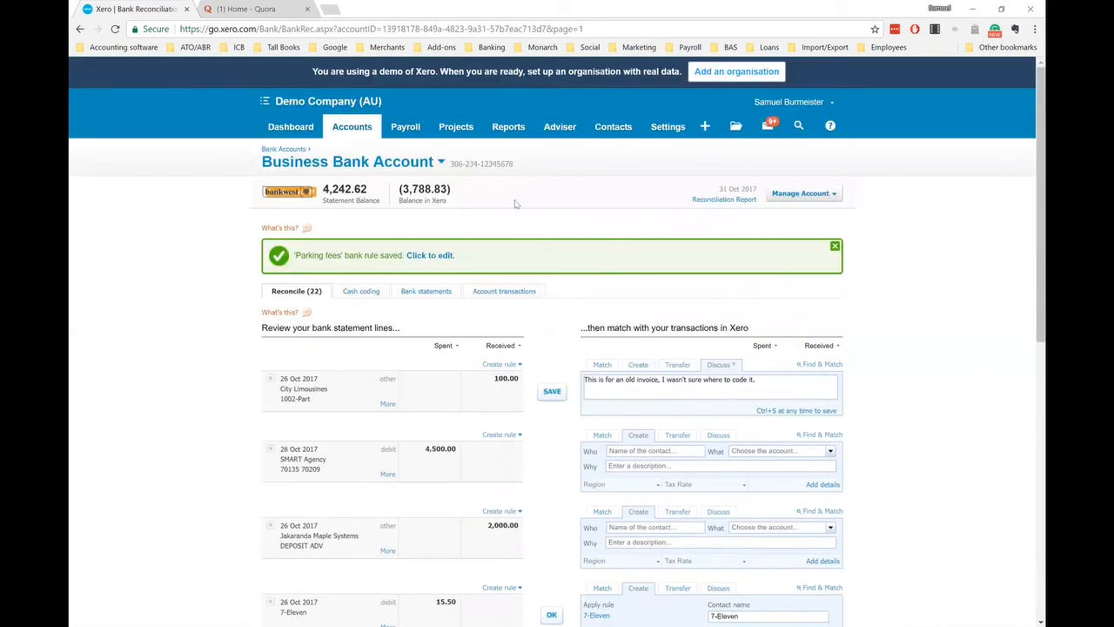
click(288, 131)
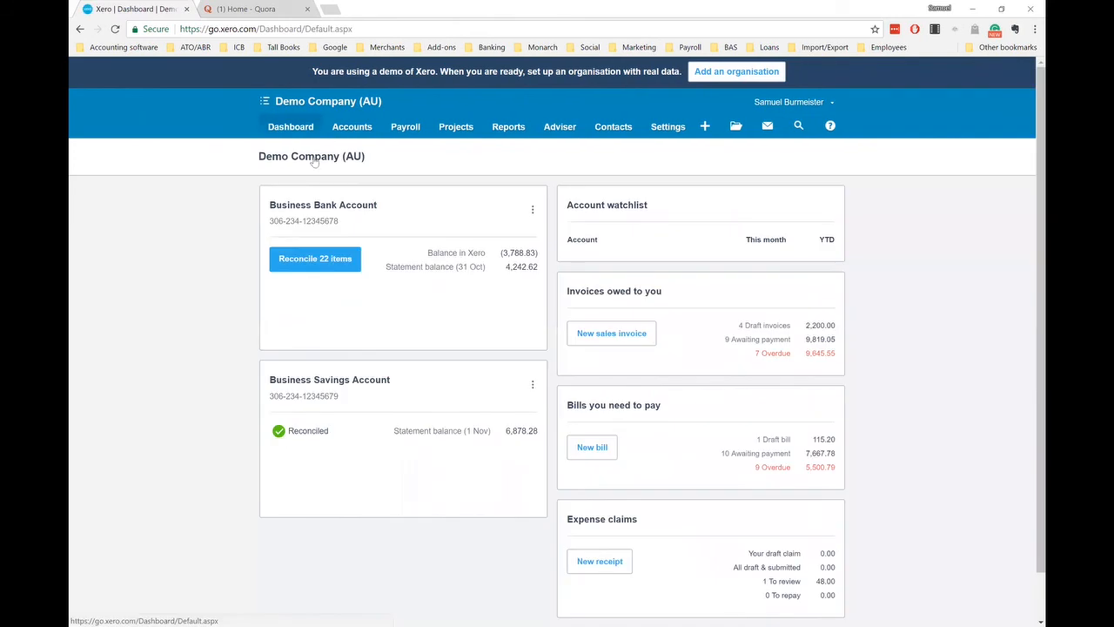
click(532, 211)
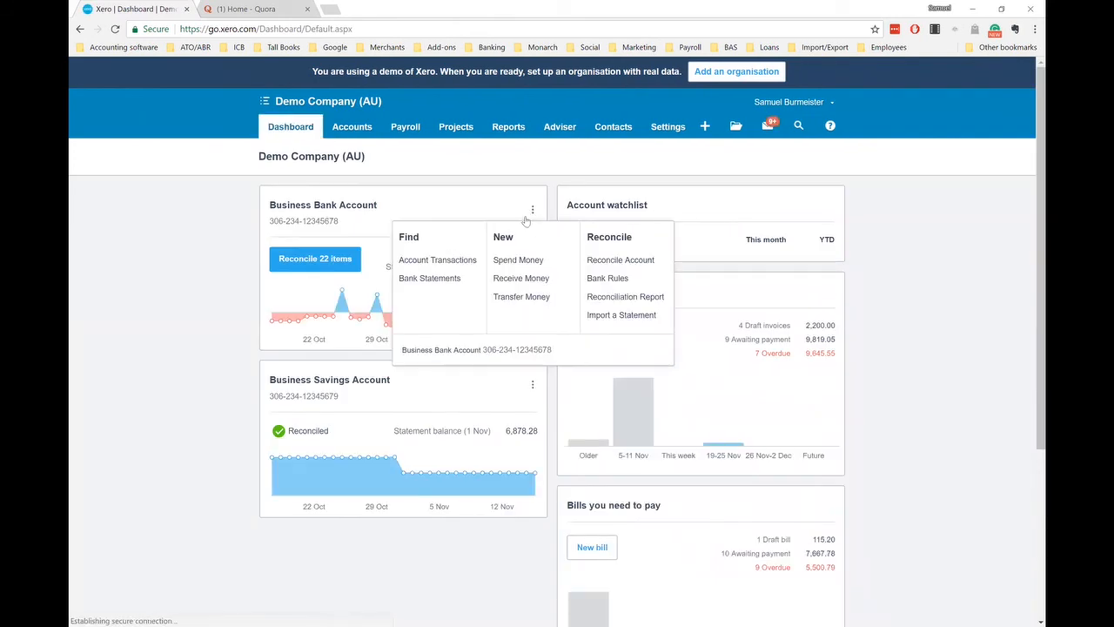
click(621, 282)
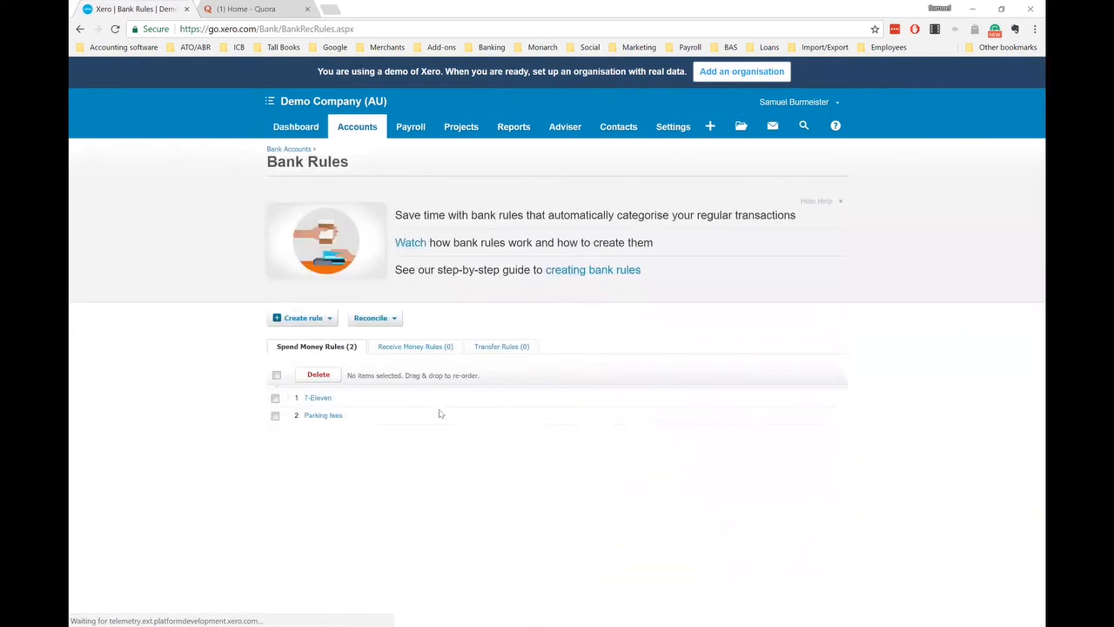
click(325, 418)
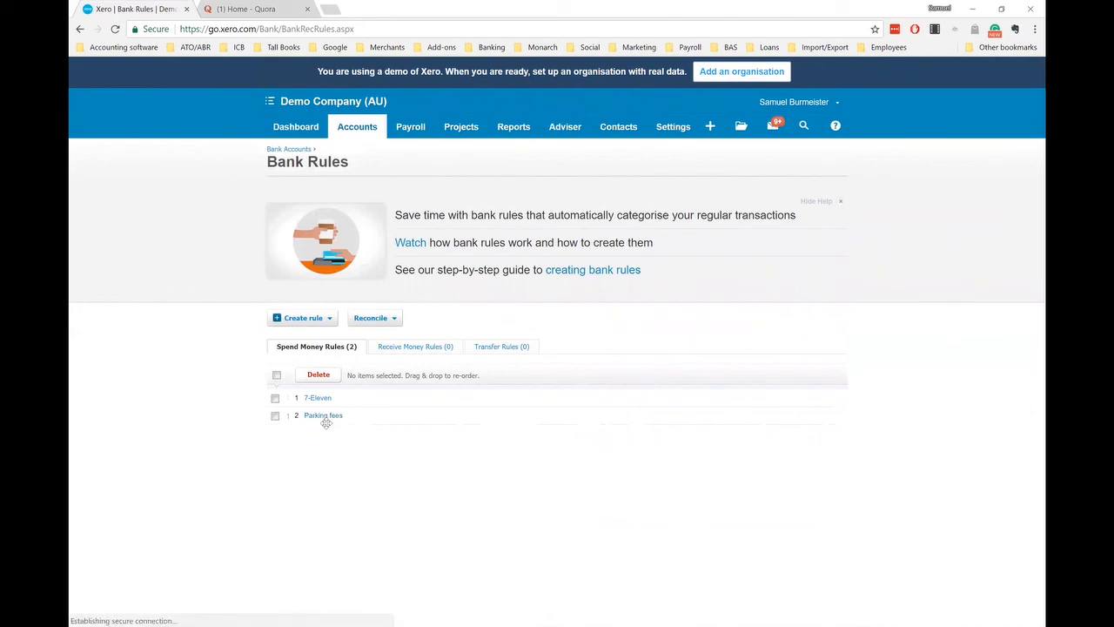